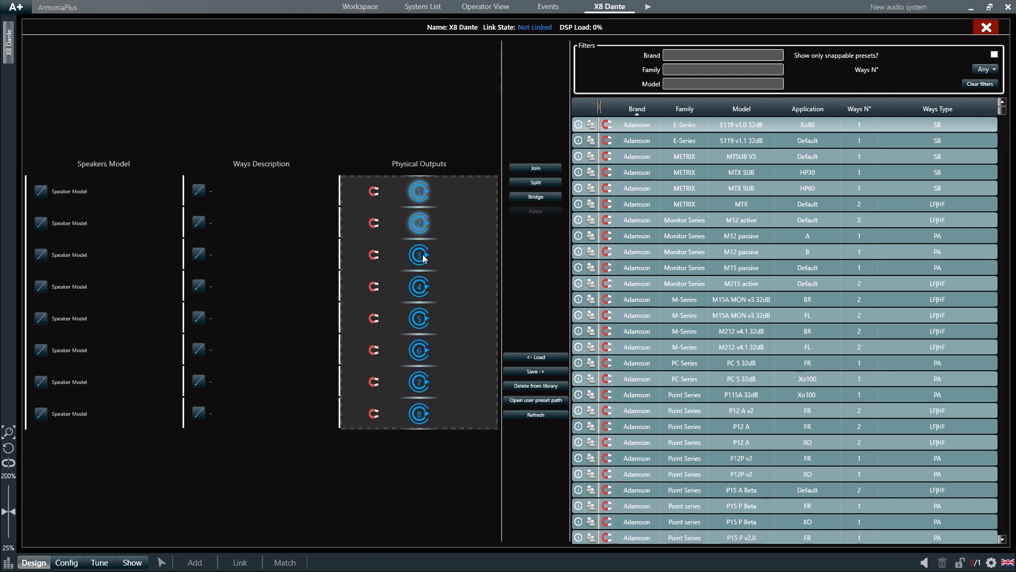
pyautogui.click(425, 290)
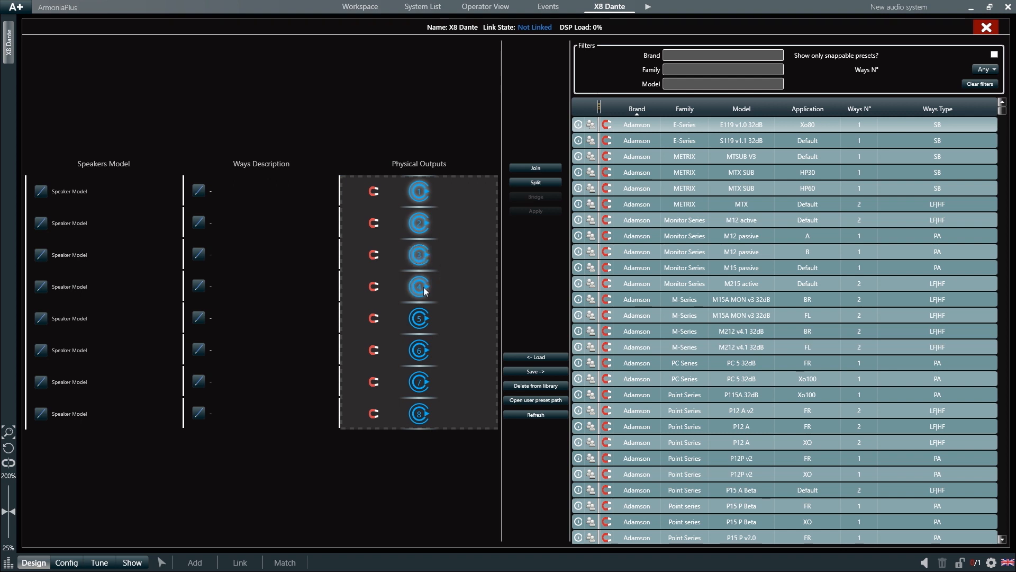
pyautogui.click(459, 280)
pyautogui.moveTo(458, 176); pyautogui.dragTo(398, 293)
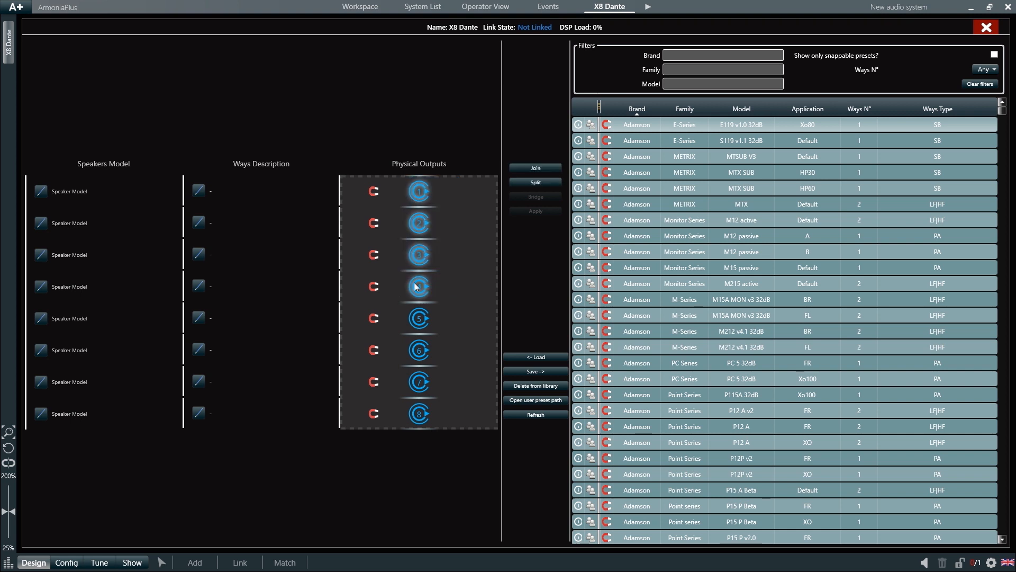
pyautogui.click(467, 229)
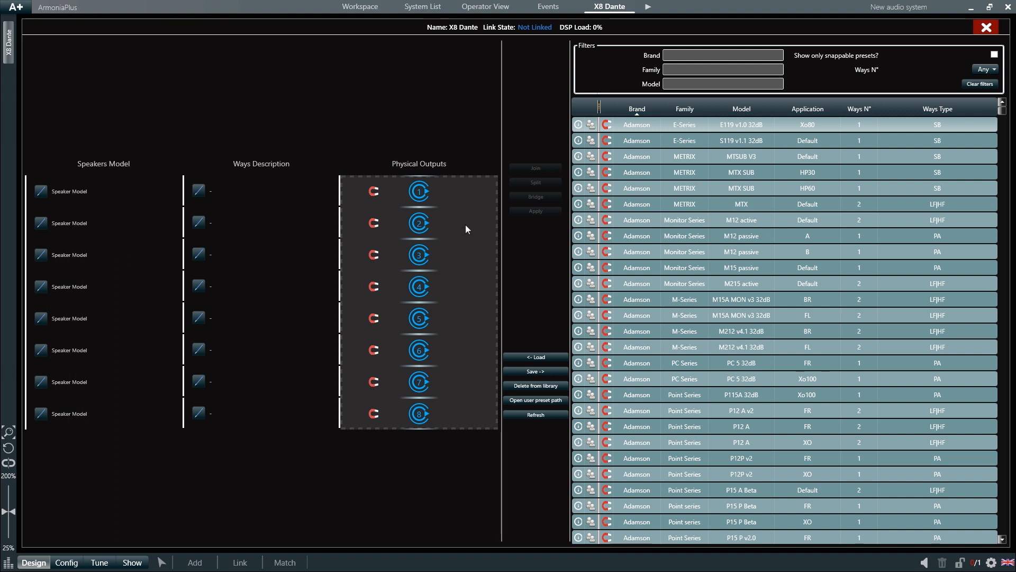
# Join physical outputs 1 and 2 into one two-way speaker.
pyautogui.moveTo(429, 203); pyautogui.dragTo(407, 228)
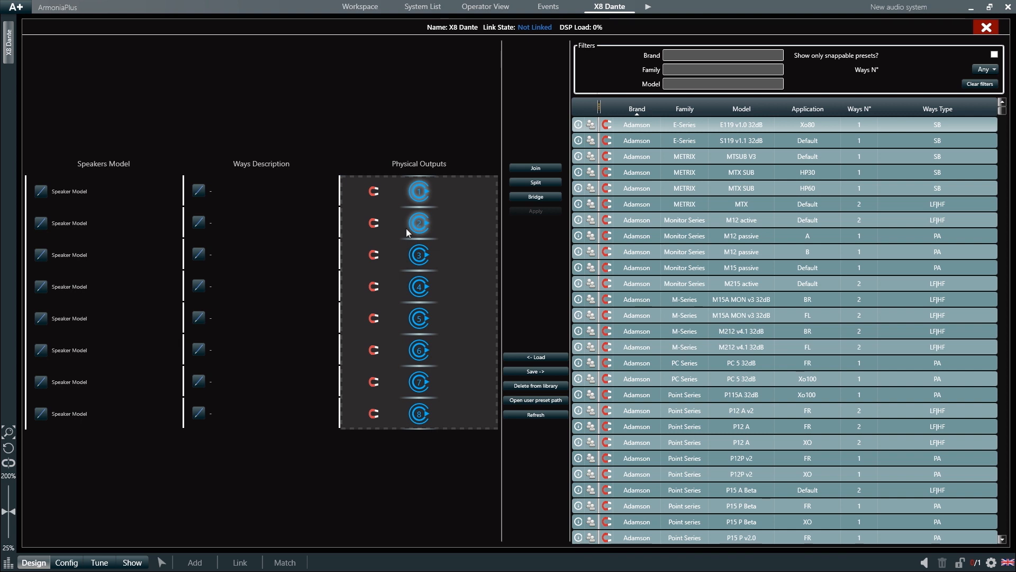
pyautogui.click(536, 169)
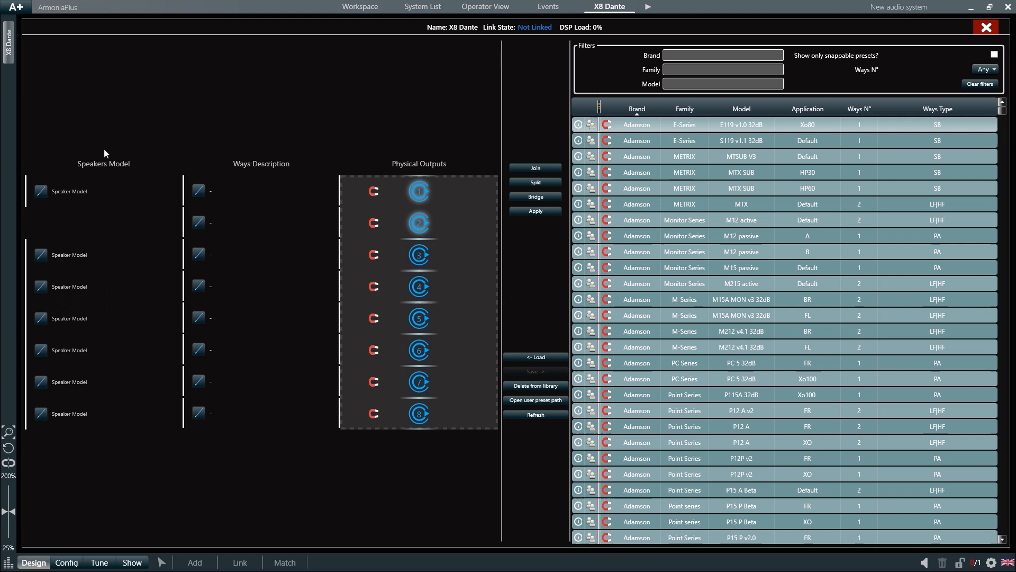
# Enter brand Powersoft, family Line Array, model EX1 and application Default in the joined speaker's details.
pyautogui.click(44, 192)
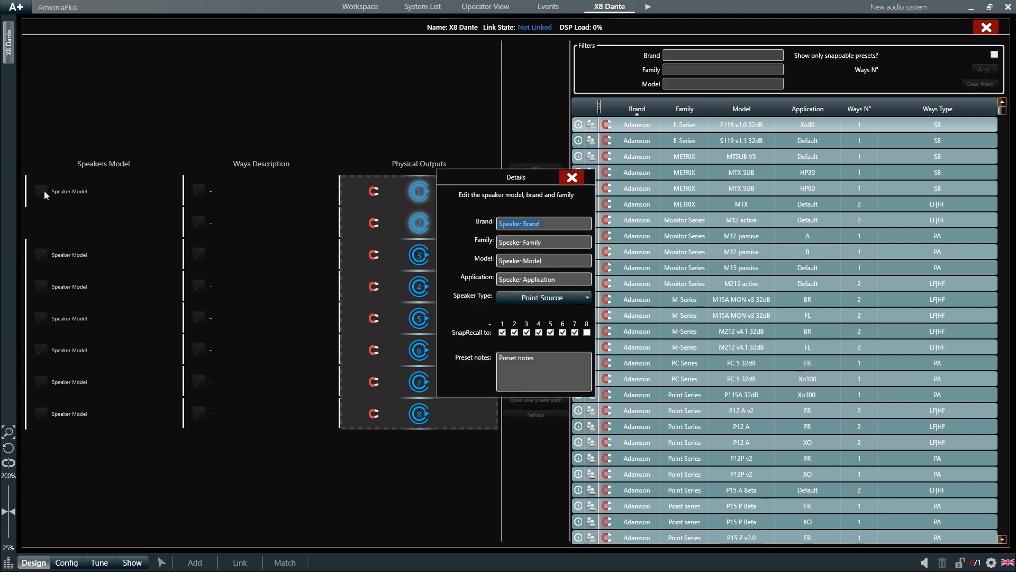
pyautogui.write('Powersoft')
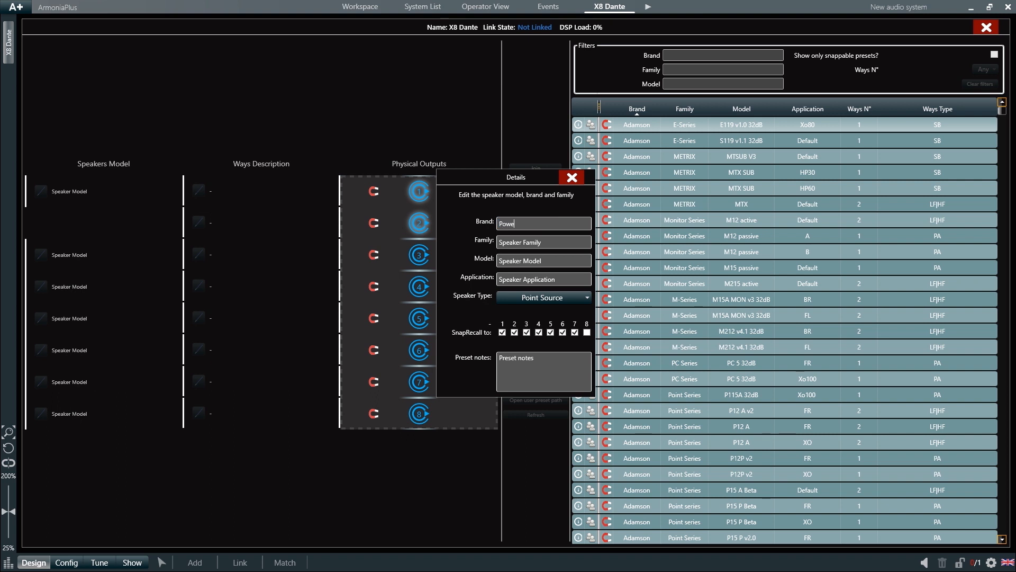
pyautogui.click(565, 242)
pyautogui.write('Line Array')
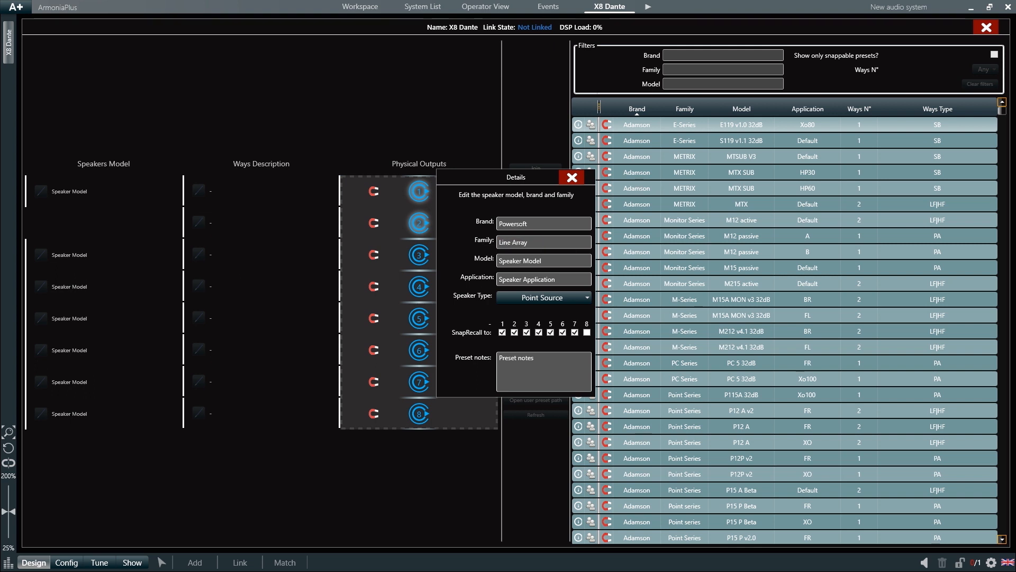
pyautogui.click(585, 260)
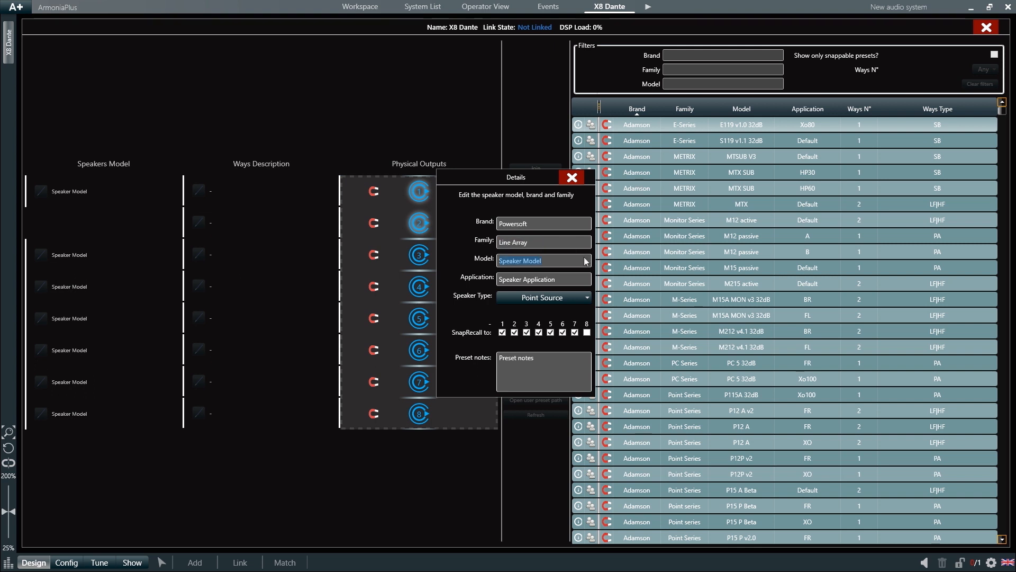
pyautogui.write('EX1')
pyautogui.click(568, 278)
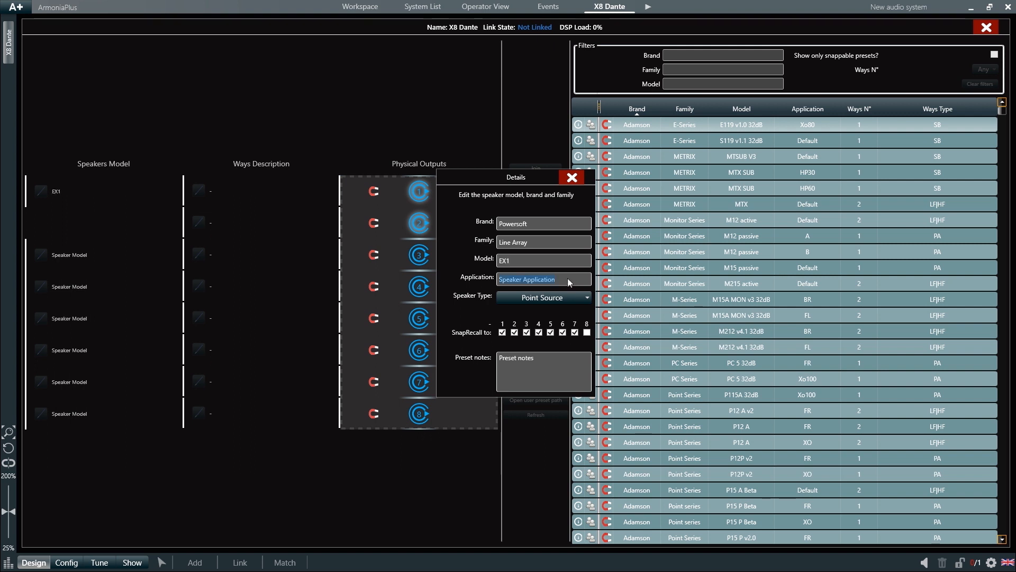
pyautogui.write('Default')
# Set the speaker type to Line Array, toggle SnapRecall for output 8 and close the speaker details.
pyautogui.click(588, 300)
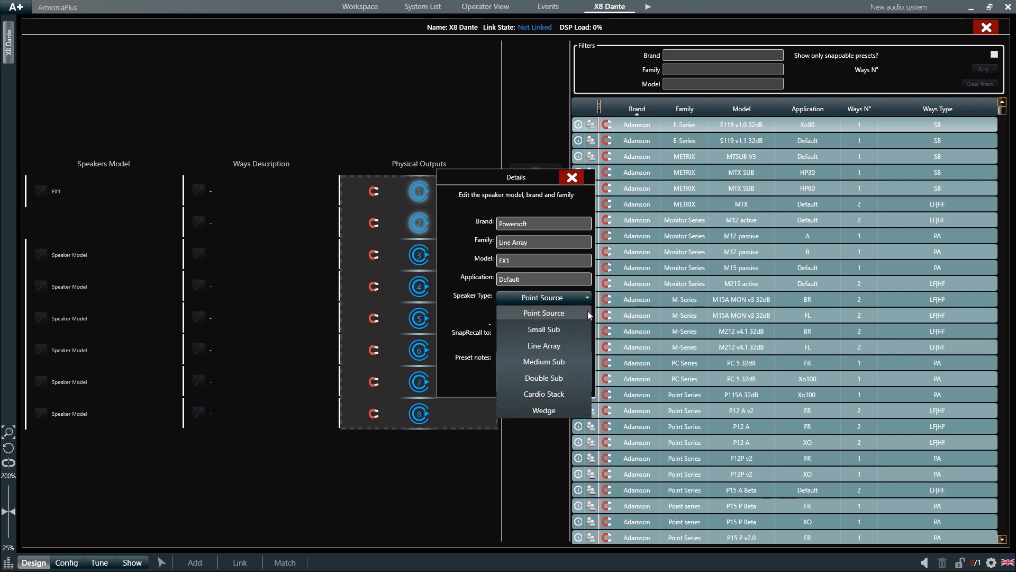
pyautogui.click(563, 344)
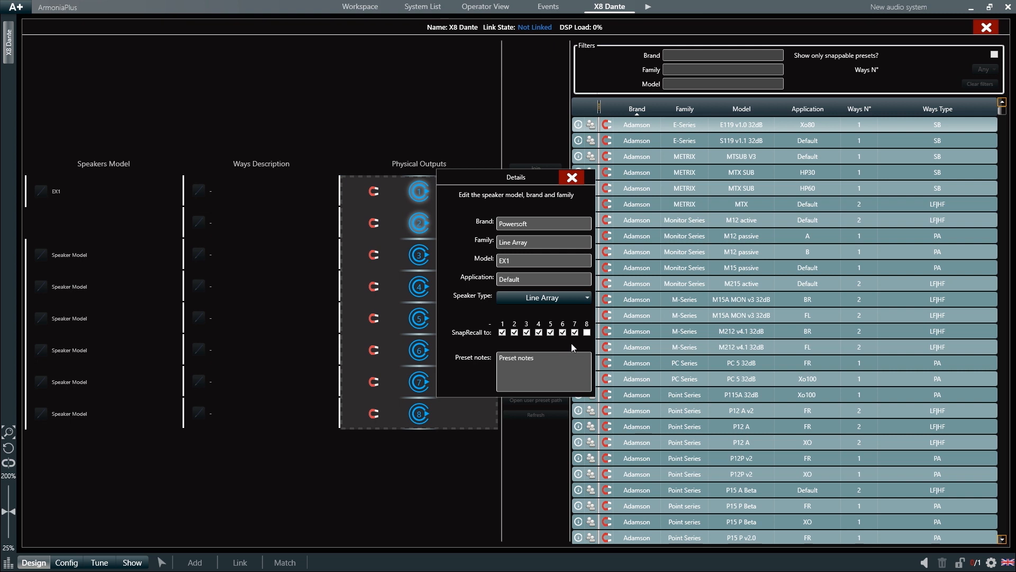
pyautogui.click(587, 333)
pyautogui.click(588, 333)
pyautogui.click(587, 333)
pyautogui.click(574, 178)
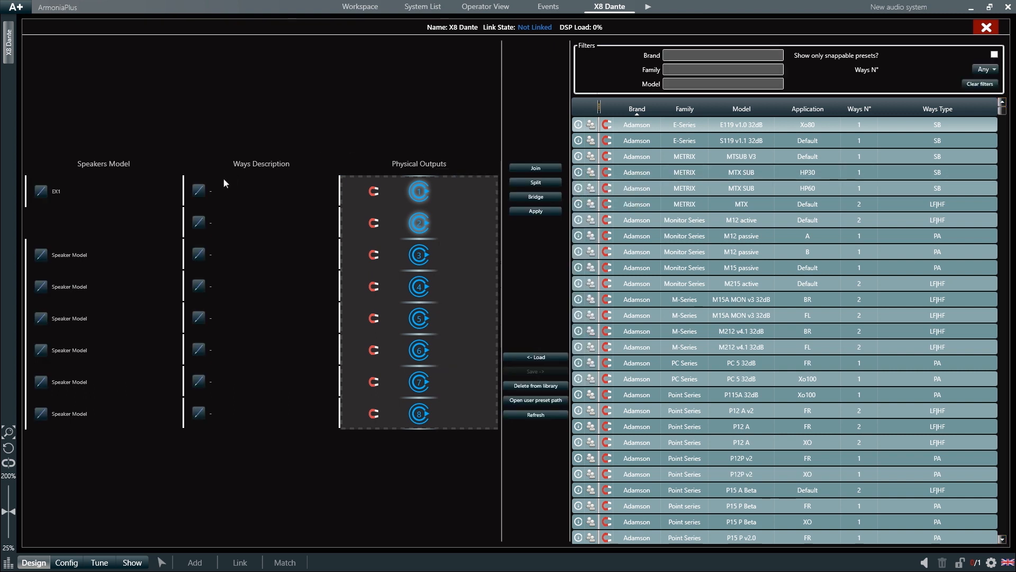
# Label the EX1 speaker's two ways LF on output 1 and HF on output 2, and apply the configuration.
pyautogui.click(199, 192)
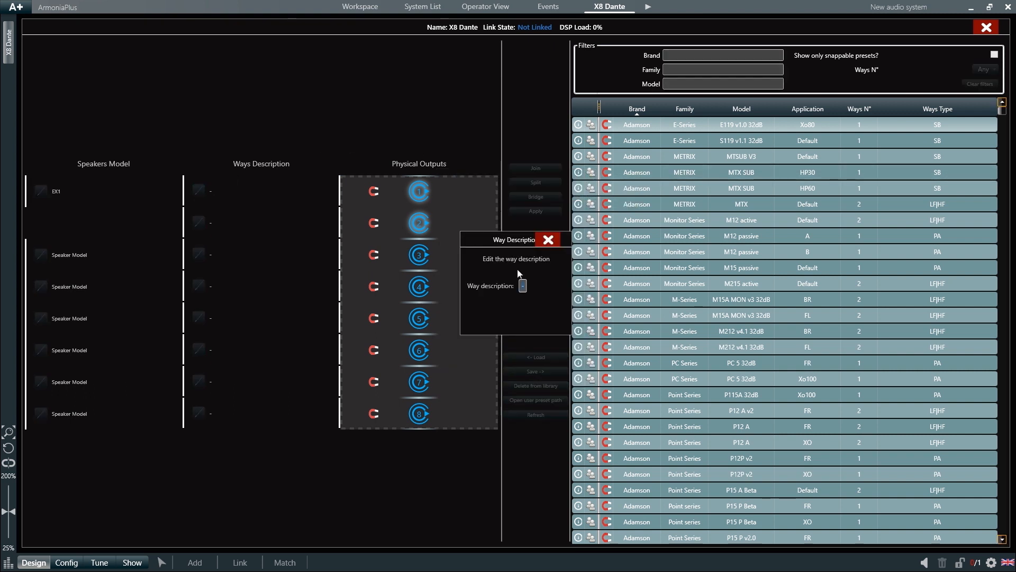
pyautogui.write('LF')
pyautogui.click(550, 242)
pyautogui.click(199, 223)
pyautogui.write('HF')
pyautogui.click(548, 241)
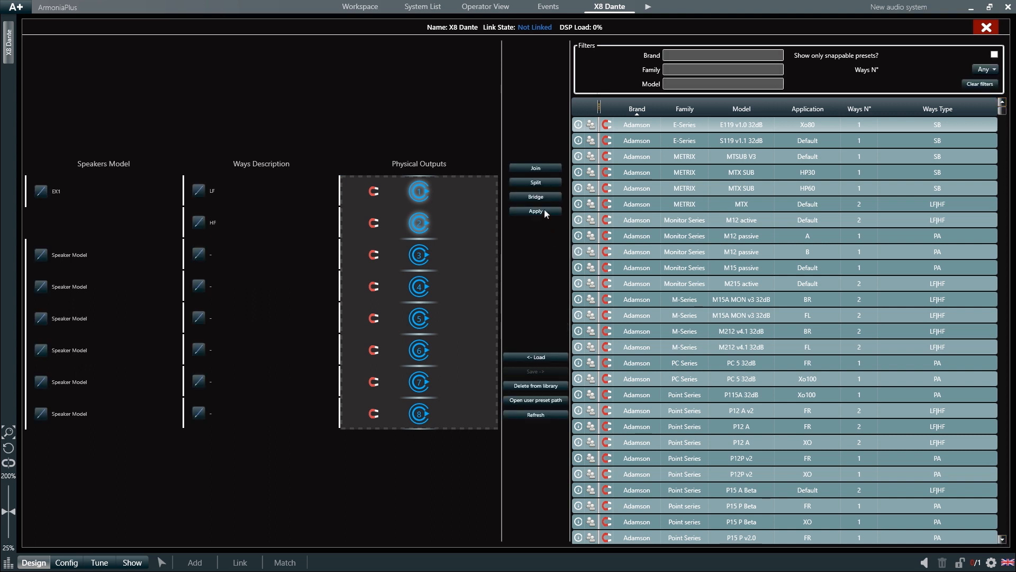
pyautogui.click(544, 211)
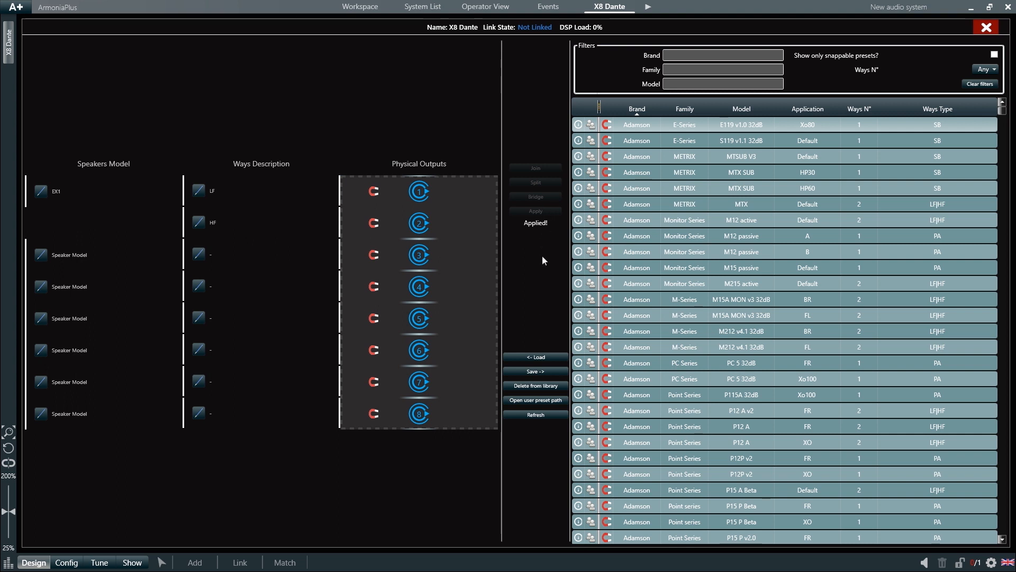
# Save the EX1 speaker on outputs 1 and 2 as a preset in the library.
pyautogui.click(421, 200)
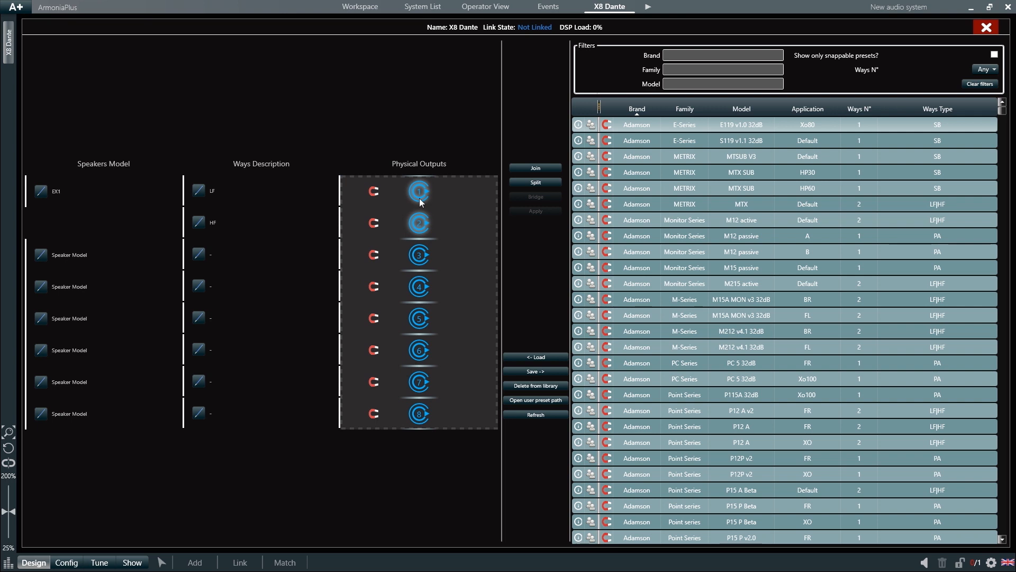
pyautogui.click(560, 372)
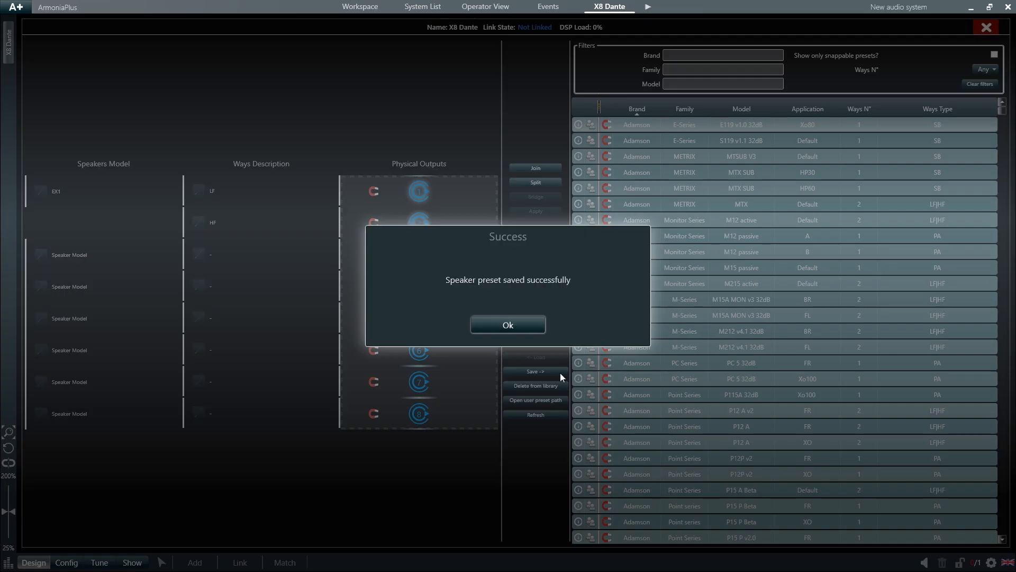
pyautogui.click(518, 326)
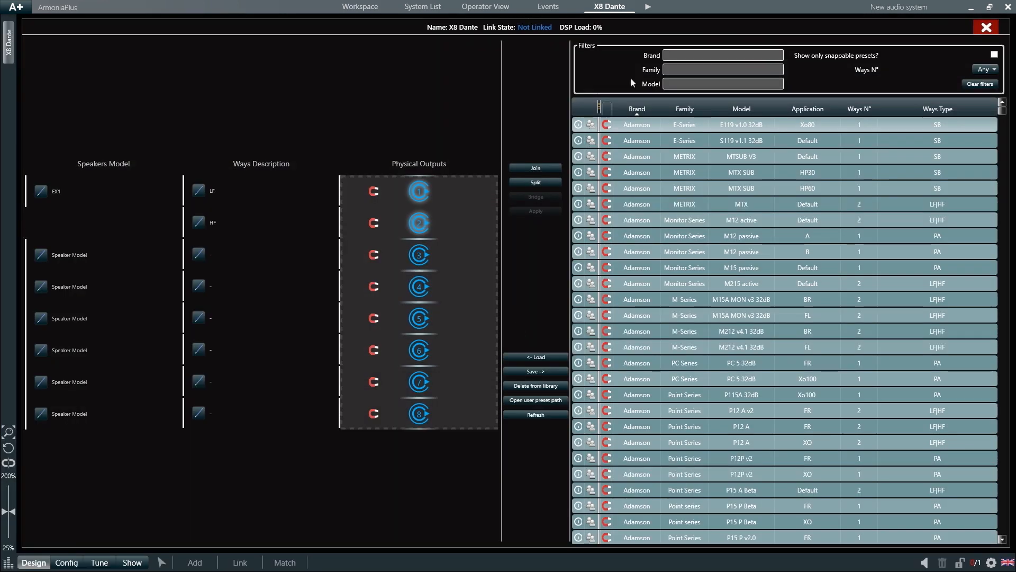
# Filter the preset library by brand Power, load the EX1 preset onto outputs 3-4, 5-6 and 7-8, apply it and leave the preset configuration.
pyautogui.write('Power')
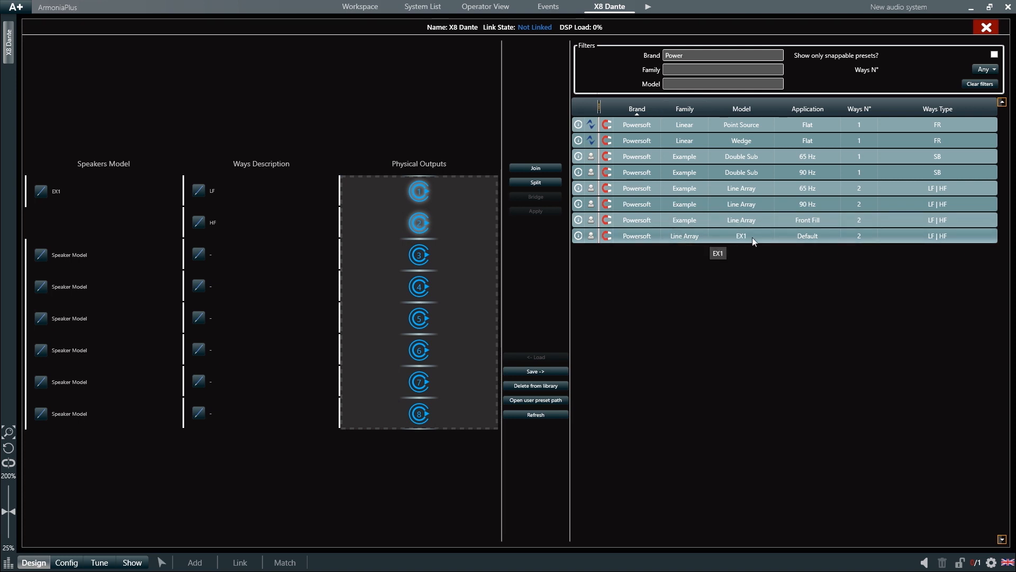
pyautogui.click(609, 241)
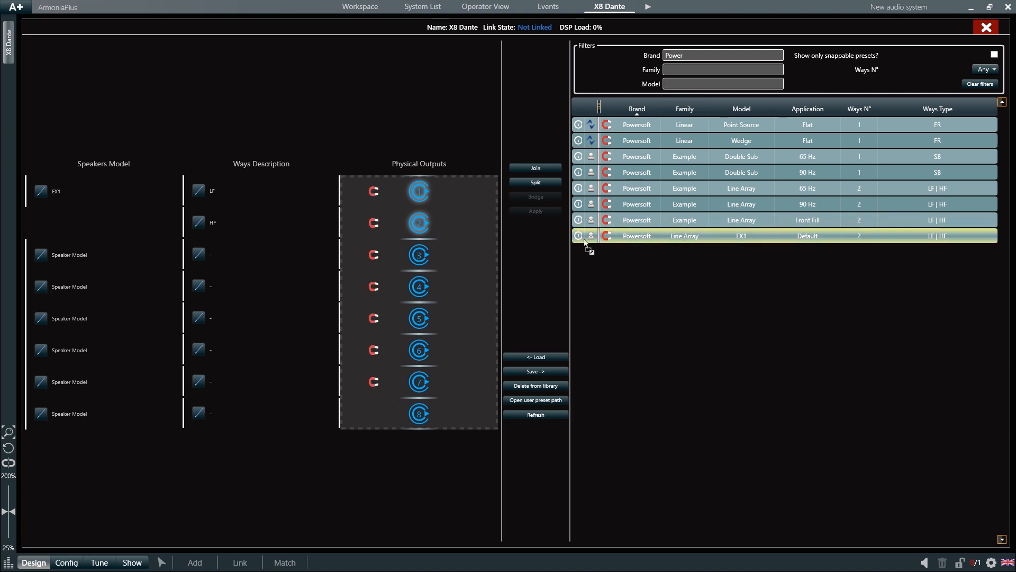
pyautogui.click(420, 260)
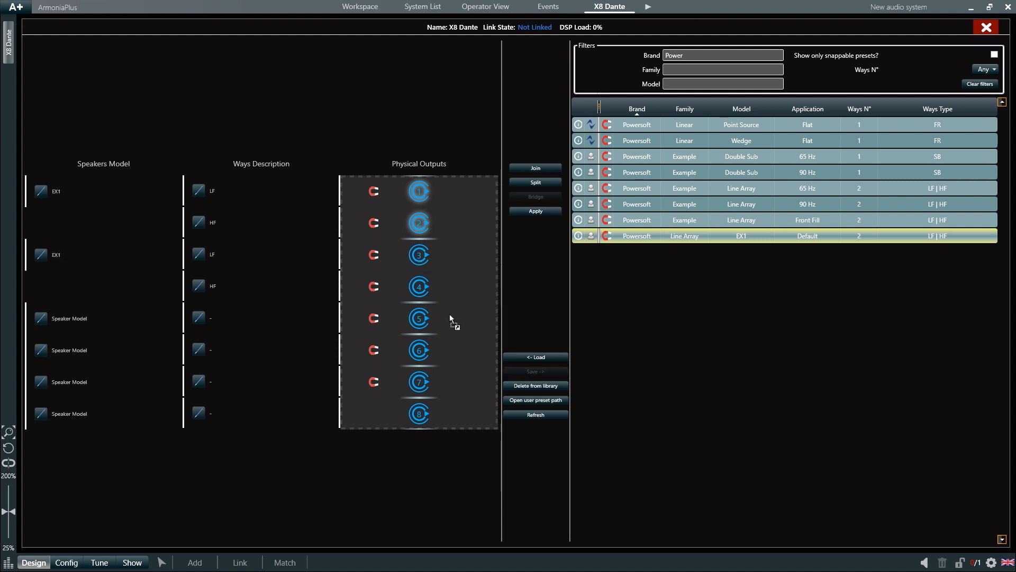
pyautogui.click(414, 324)
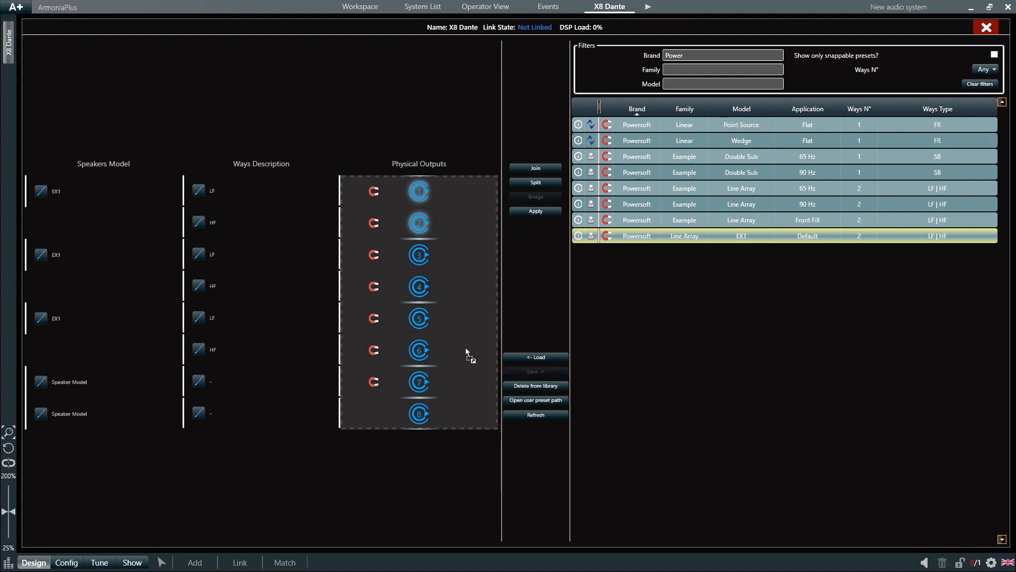
pyautogui.click(425, 381)
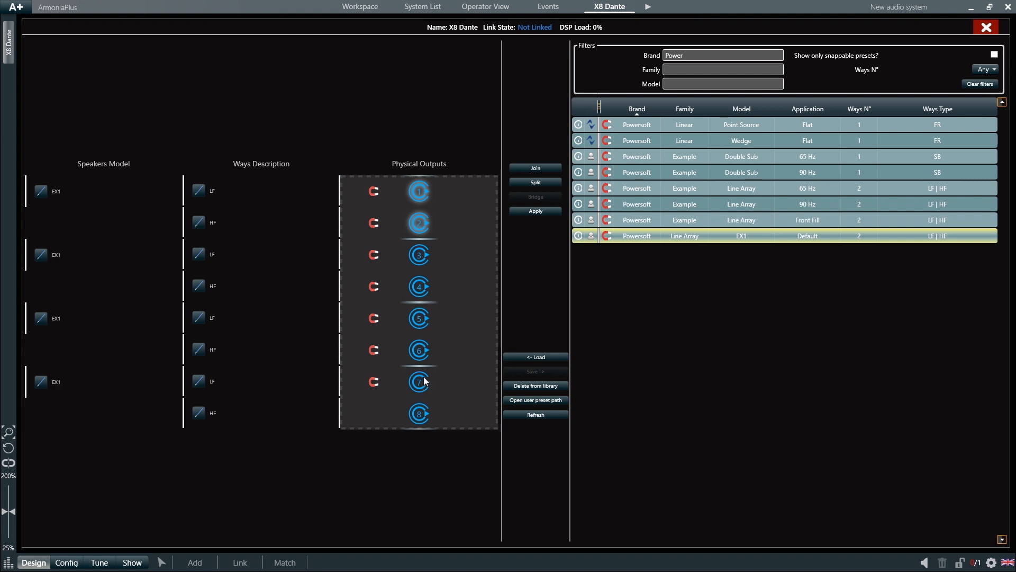
pyautogui.click(546, 210)
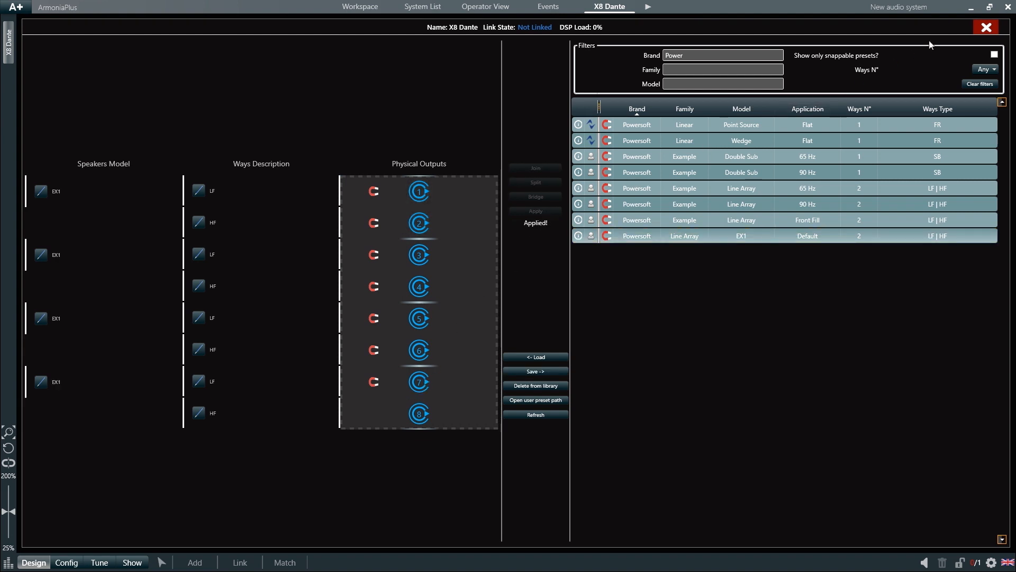
pyautogui.click(981, 27)
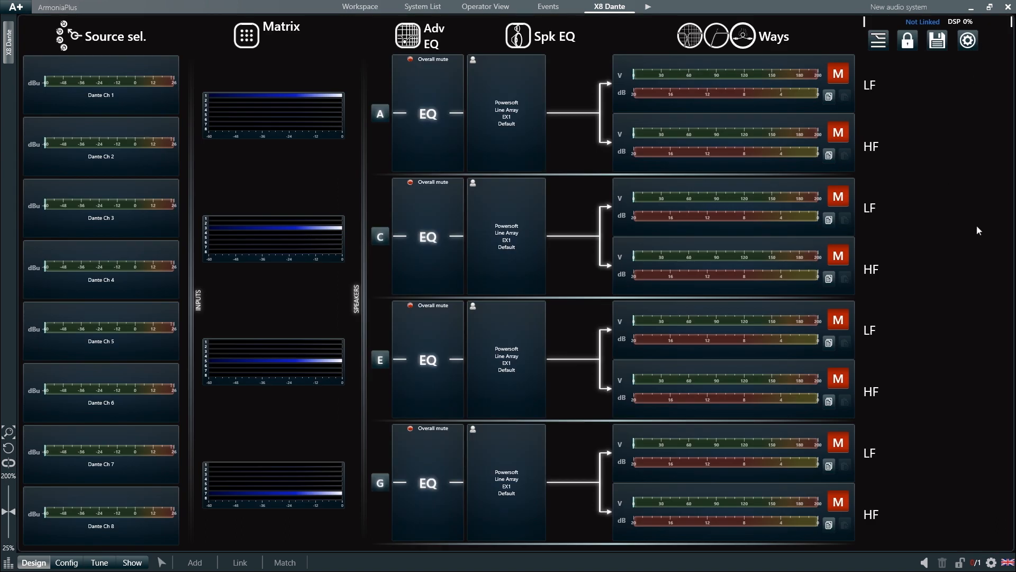
# Open the output EQ for the first LF way and enable its low-pass filter.
pyautogui.doubleClick(746, 86)
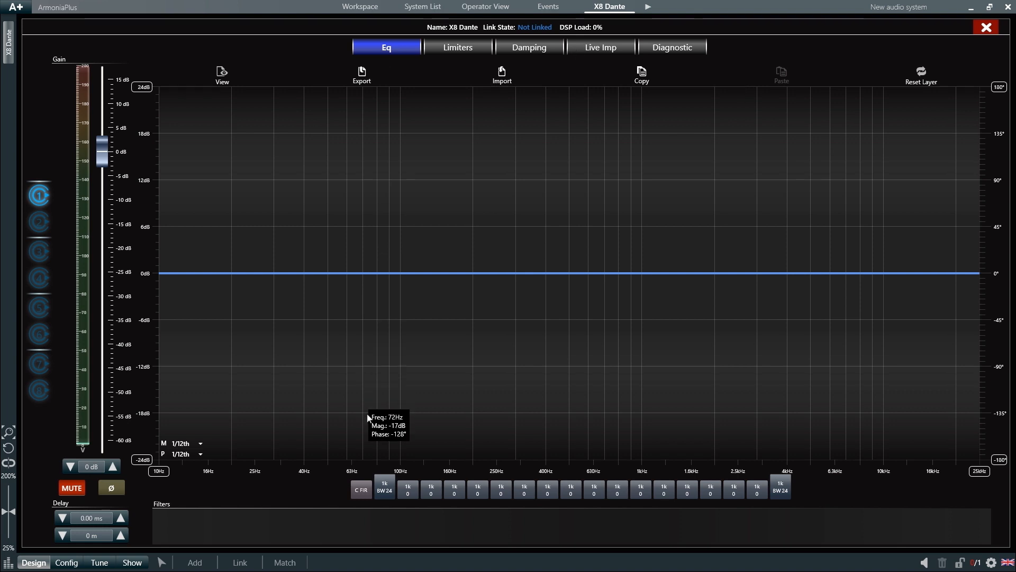
pyautogui.click(781, 488)
pyautogui.click(220, 532)
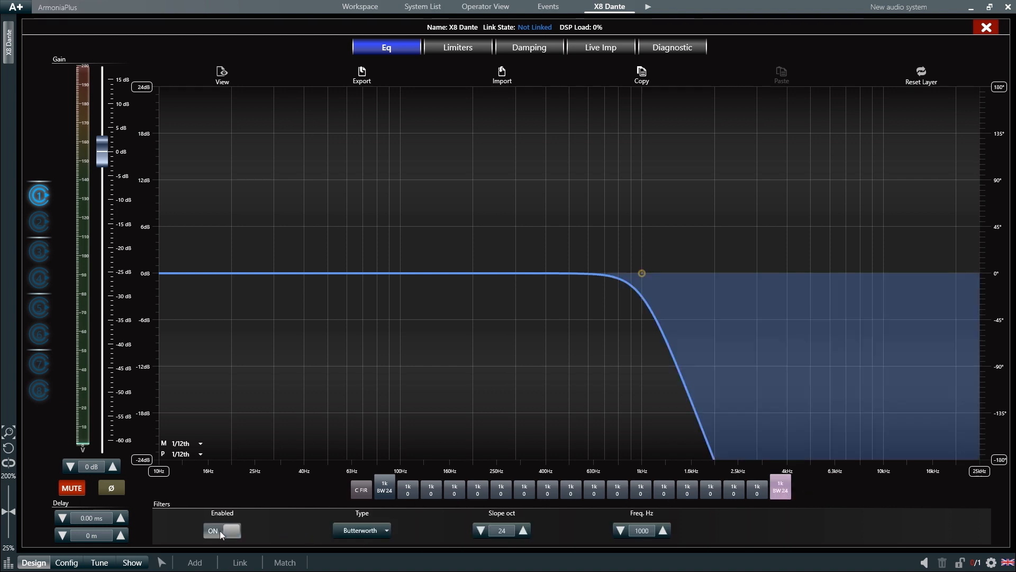
# Try a slope of 48 on output 1's Butterworth low-pass filter and return it to 24.
pyautogui.click(380, 529)
pyautogui.click(439, 528)
pyautogui.click(523, 530)
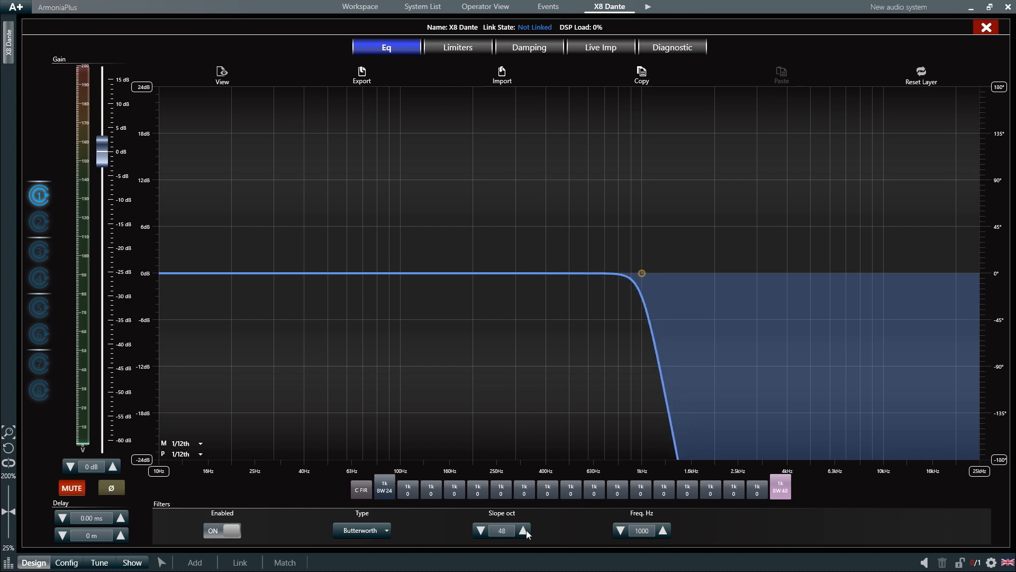
pyautogui.click(479, 530)
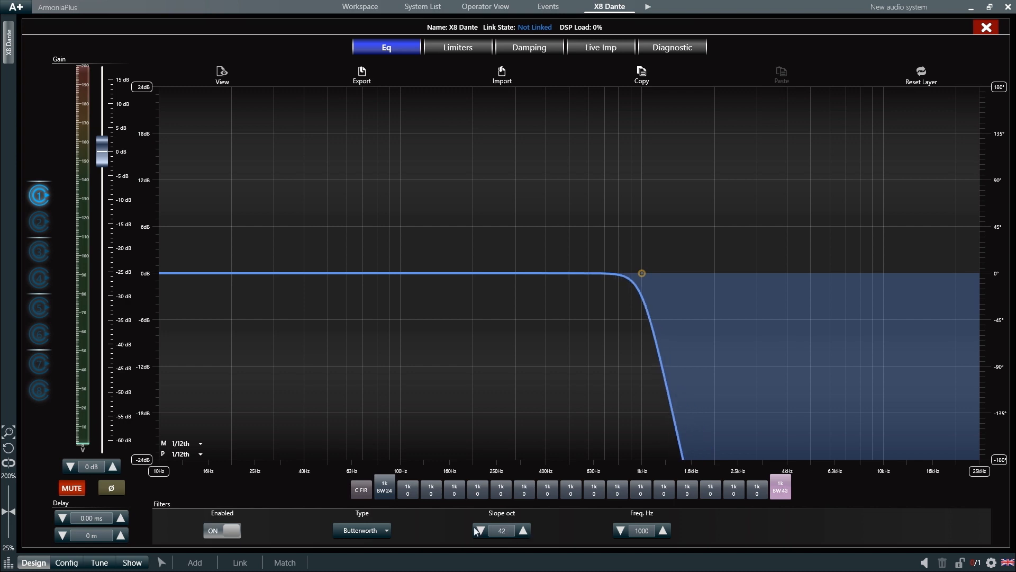
# Set output 1's low-pass filter frequency to 100 Hz.
pyautogui.doubleClick(650, 531)
pyautogui.write('100')
pyautogui.press('Return')
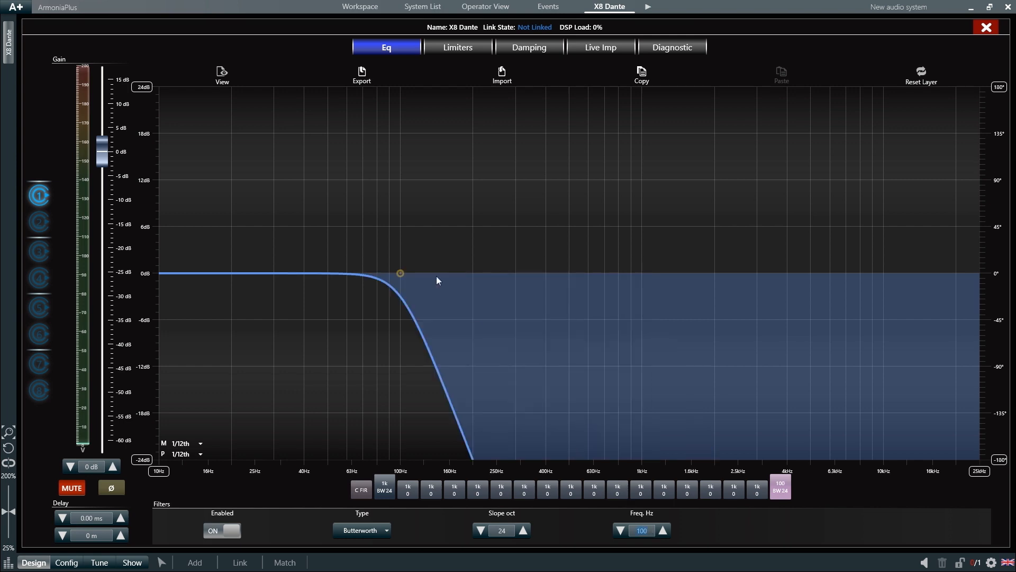
# Try moving output 1's low-pass cutoff to 132 Hz on the graph, and reset its frequency to 100 Hz.
pyautogui.moveTo(401, 274); pyautogui.dragTo(430, 279)
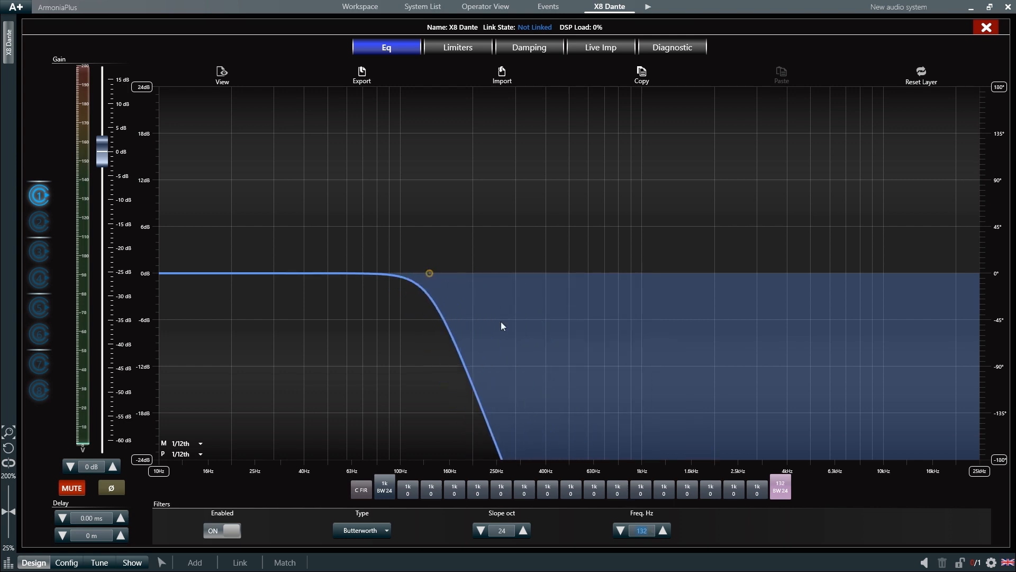
pyautogui.doubleClick(649, 529)
pyautogui.write('100')
pyautogui.press('Return')
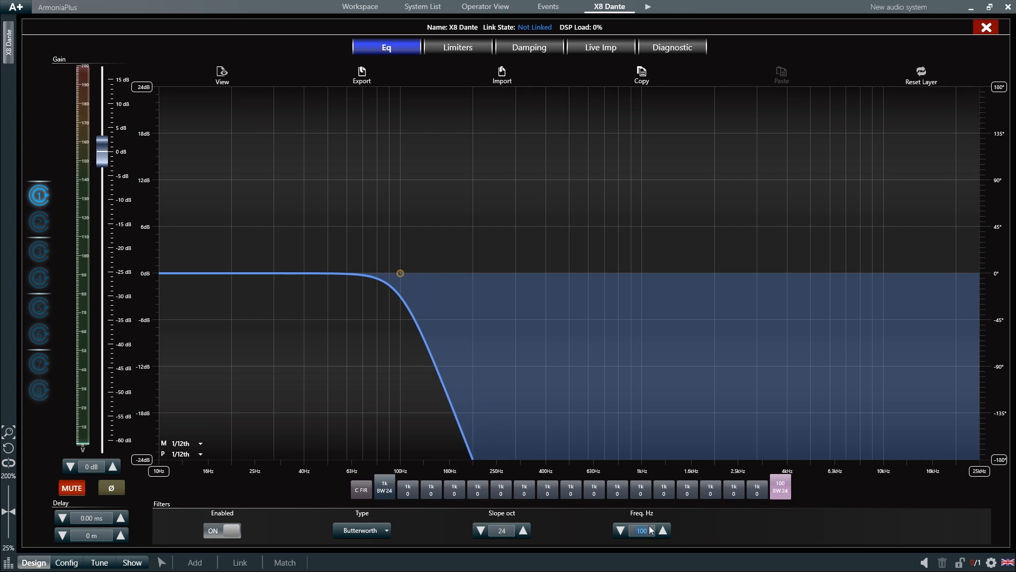
# Switch to output 2 and enable its Butterworth high-pass filter.
pyautogui.click(42, 220)
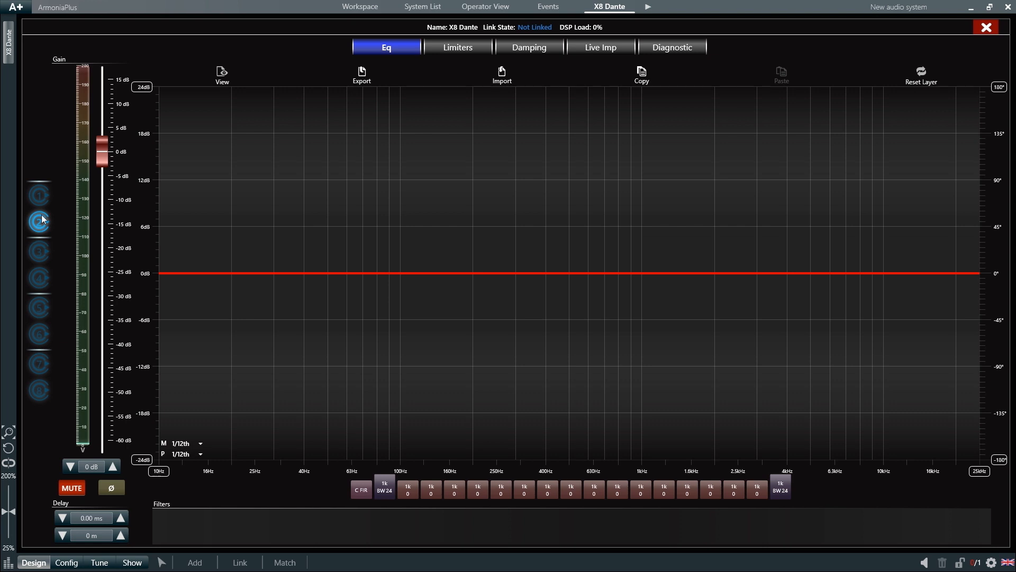
pyautogui.click(390, 491)
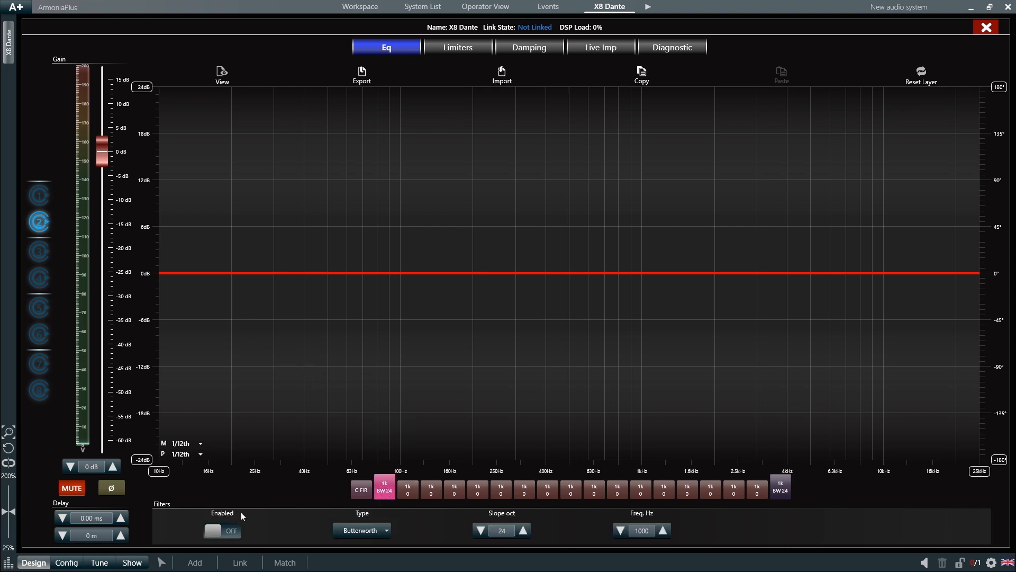
pyautogui.click(220, 529)
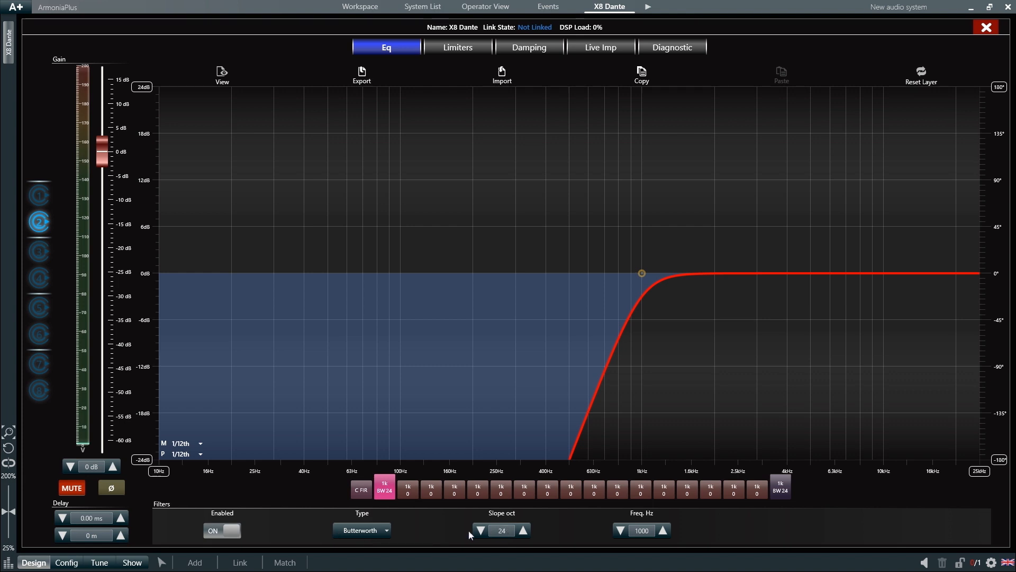
# Set output 2's high-pass filter frequency to 100 Hz and check the curve against output 1's.
pyautogui.click(652, 531)
pyautogui.write('100')
pyautogui.press('Return')
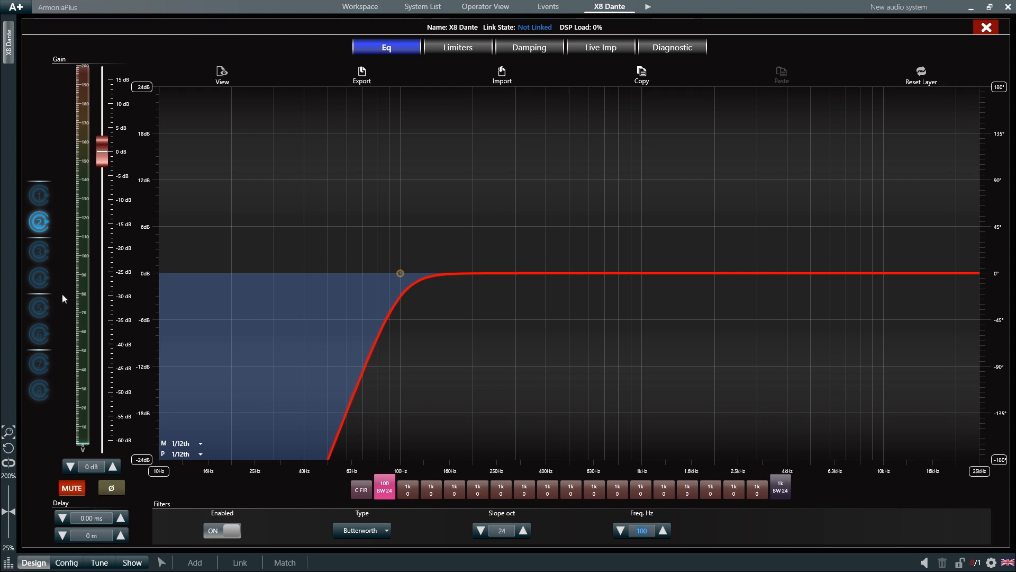
pyautogui.click(41, 196)
pyautogui.click(39, 221)
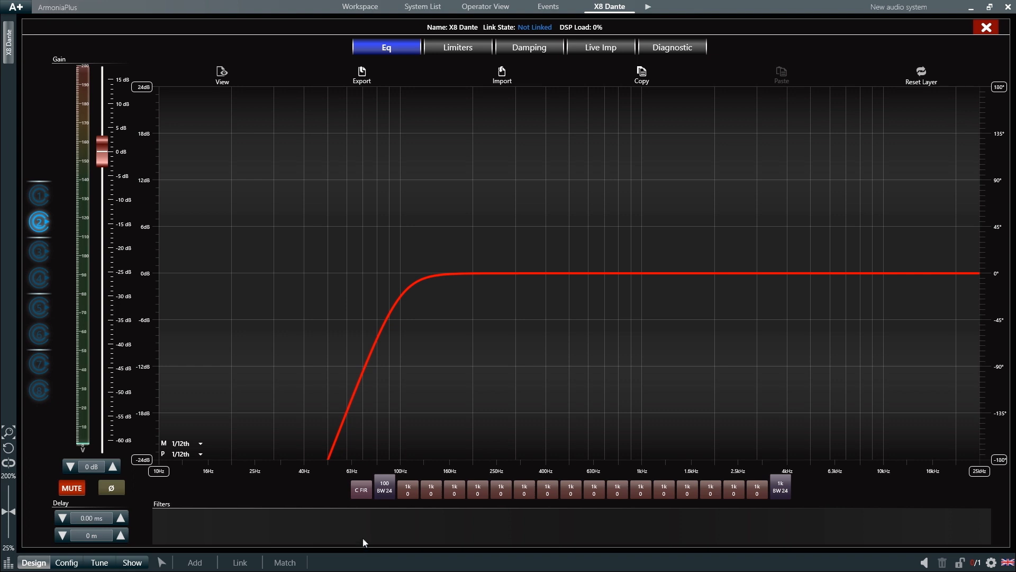
# Enable output 2's custom FIR filter, examine its settings window with the import option, and switch the filter back off.
pyautogui.click(360, 490)
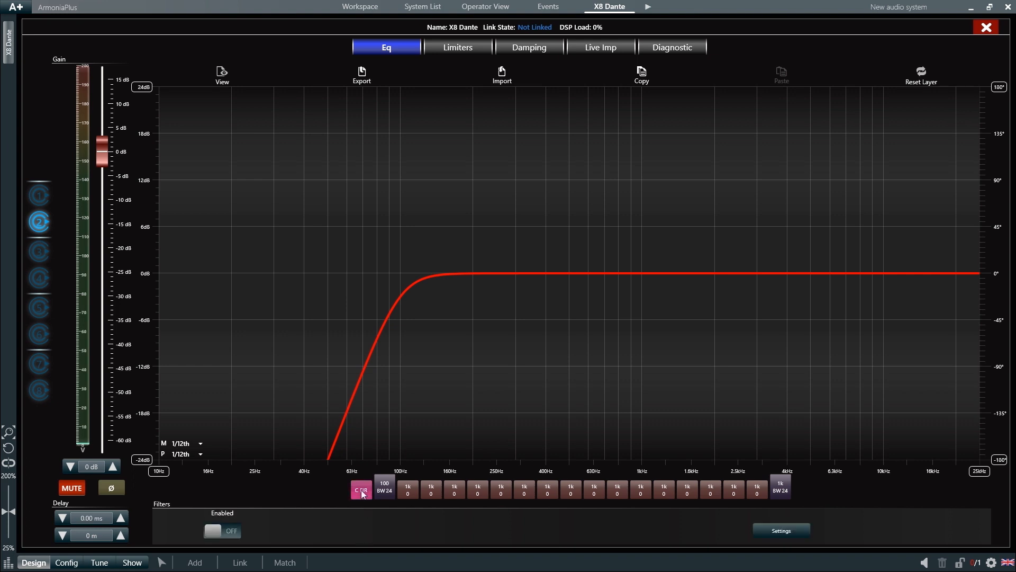
pyautogui.click(222, 531)
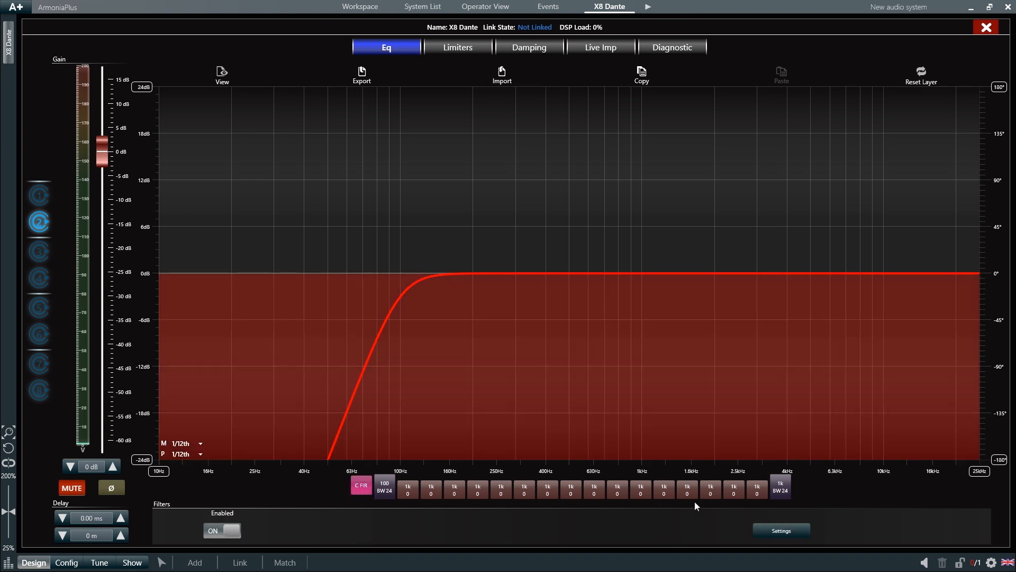
pyautogui.click(780, 529)
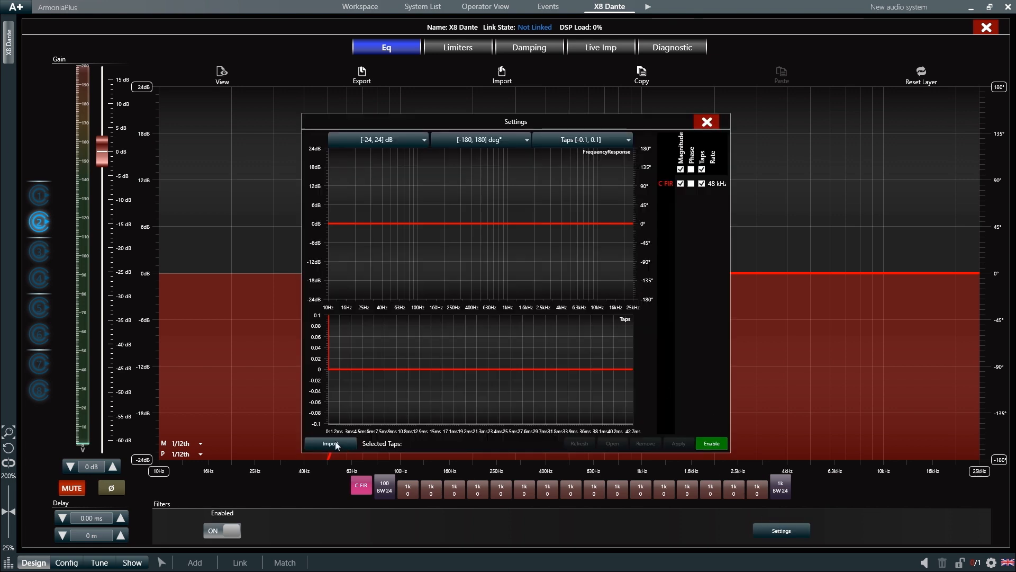
pyautogui.click(707, 121)
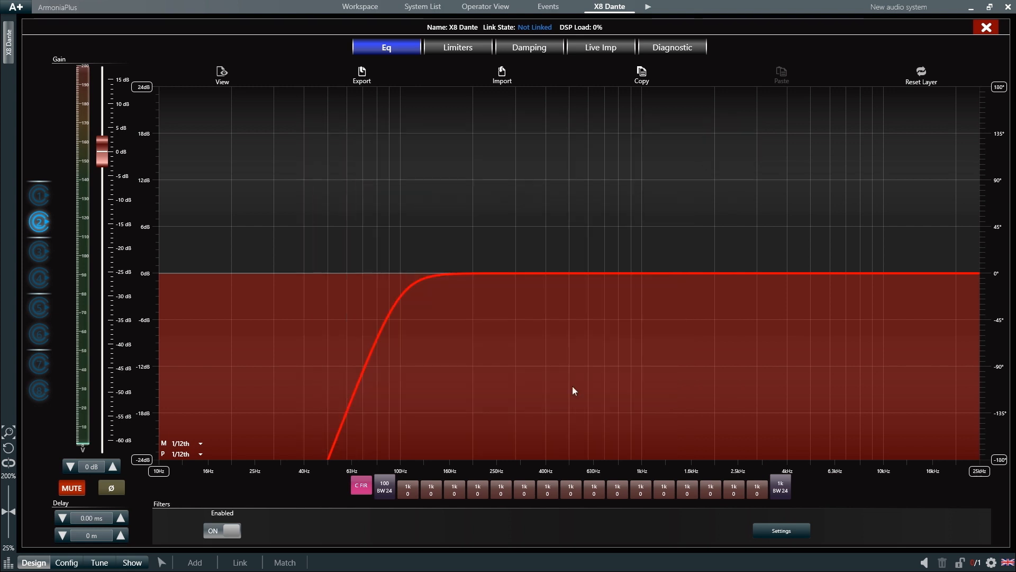
pyautogui.click(229, 531)
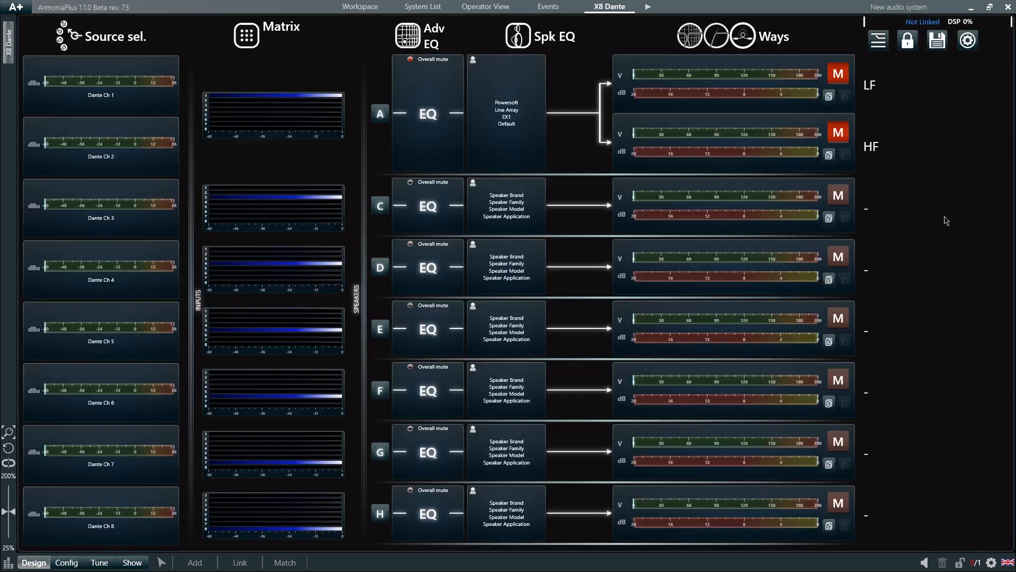
# In the speaker configuration, save the EX1 speaker on outputs 1 and 2 to the library, overwriting the existing preset.
pyautogui.click(882, 43)
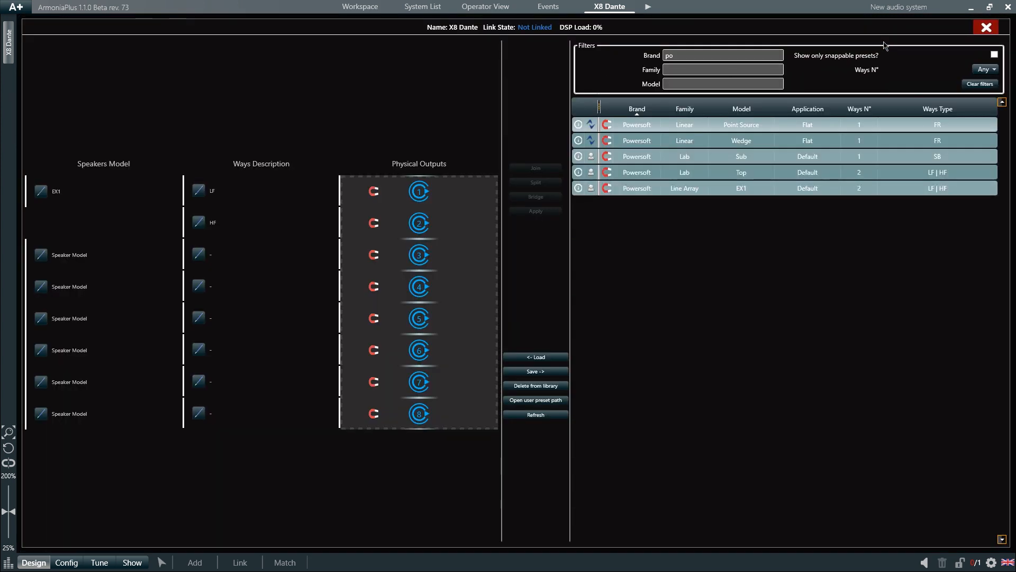
pyautogui.click(419, 202)
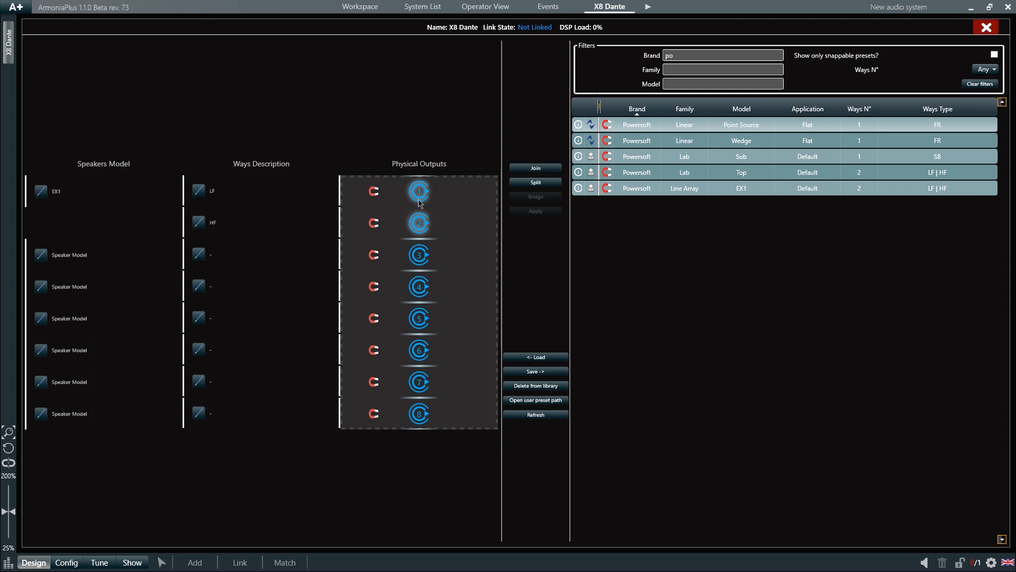
pyautogui.click(546, 374)
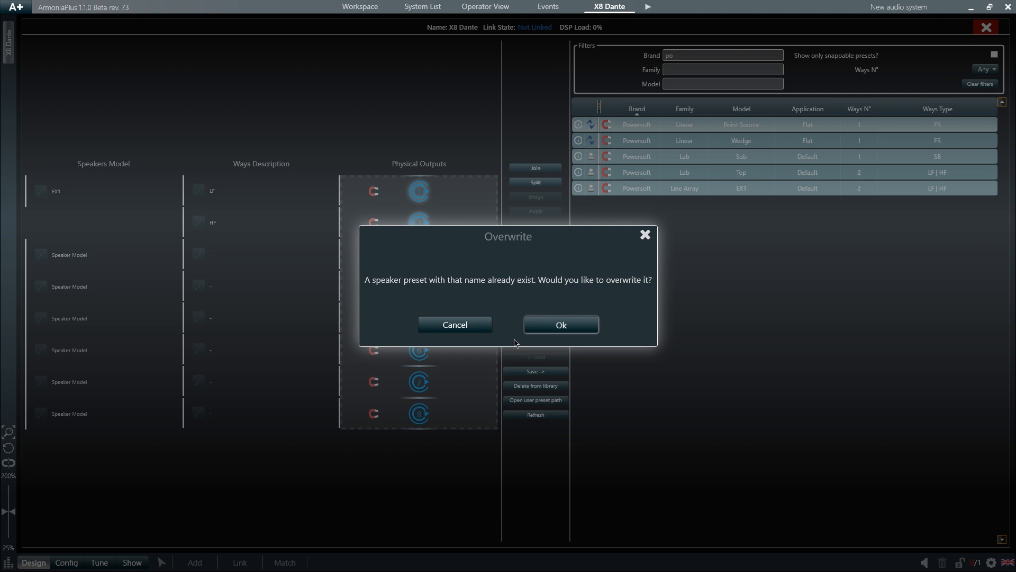
pyautogui.click(556, 325)
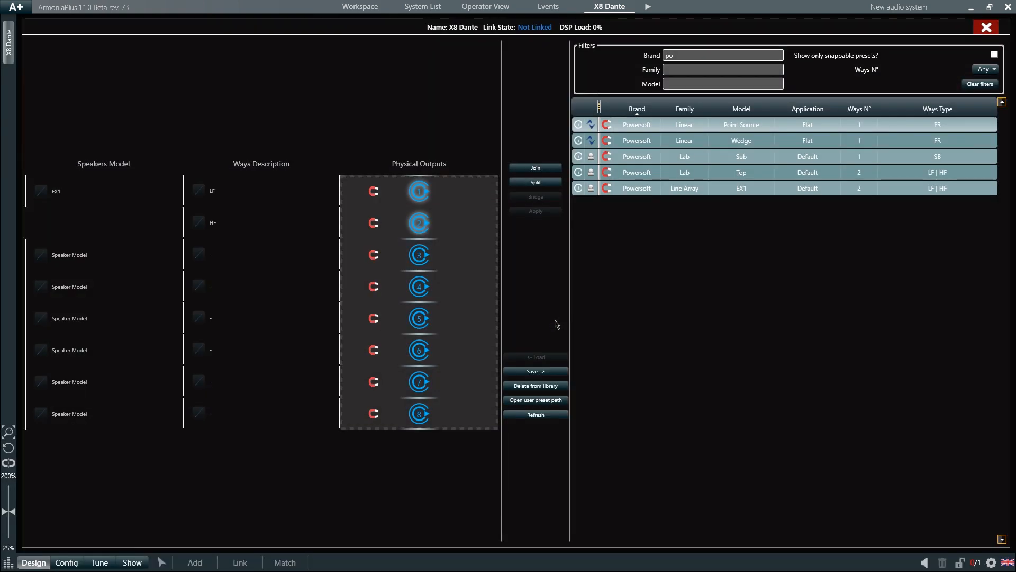
pyautogui.click(540, 326)
# Select the Powersoft Line Array EX1 preset in the library.
pyautogui.click(643, 191)
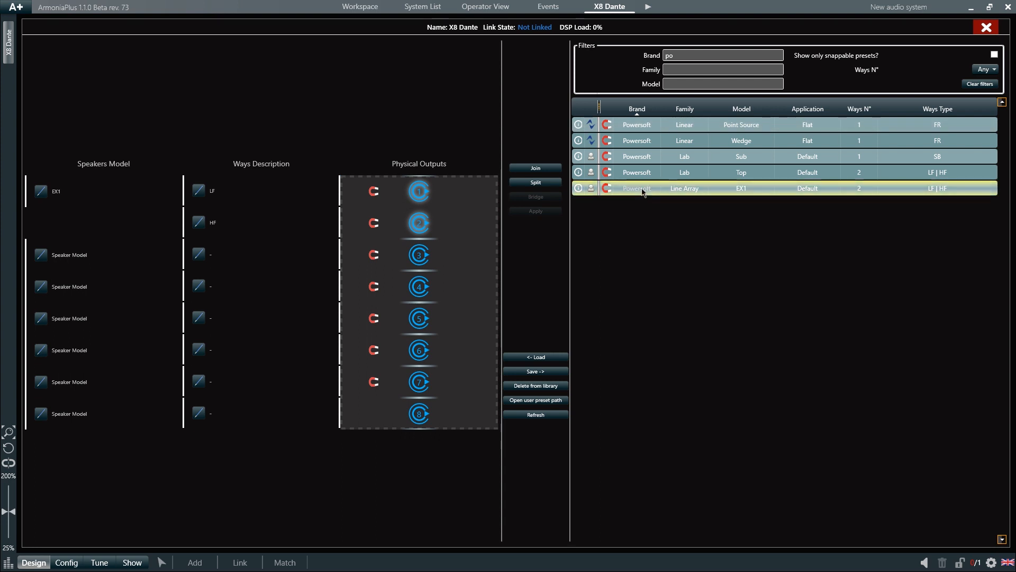